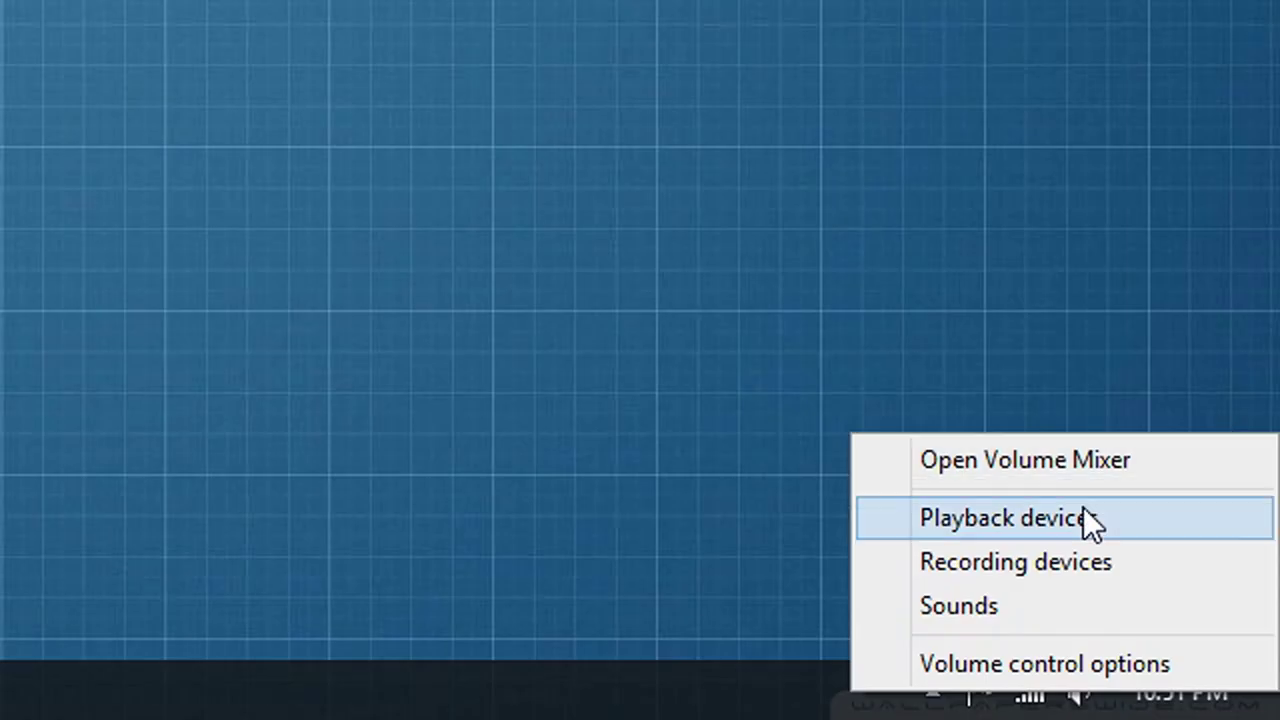
Show the recording devices list with the LifeChat LX-3000 headset microphone as default.
click(1063, 566)
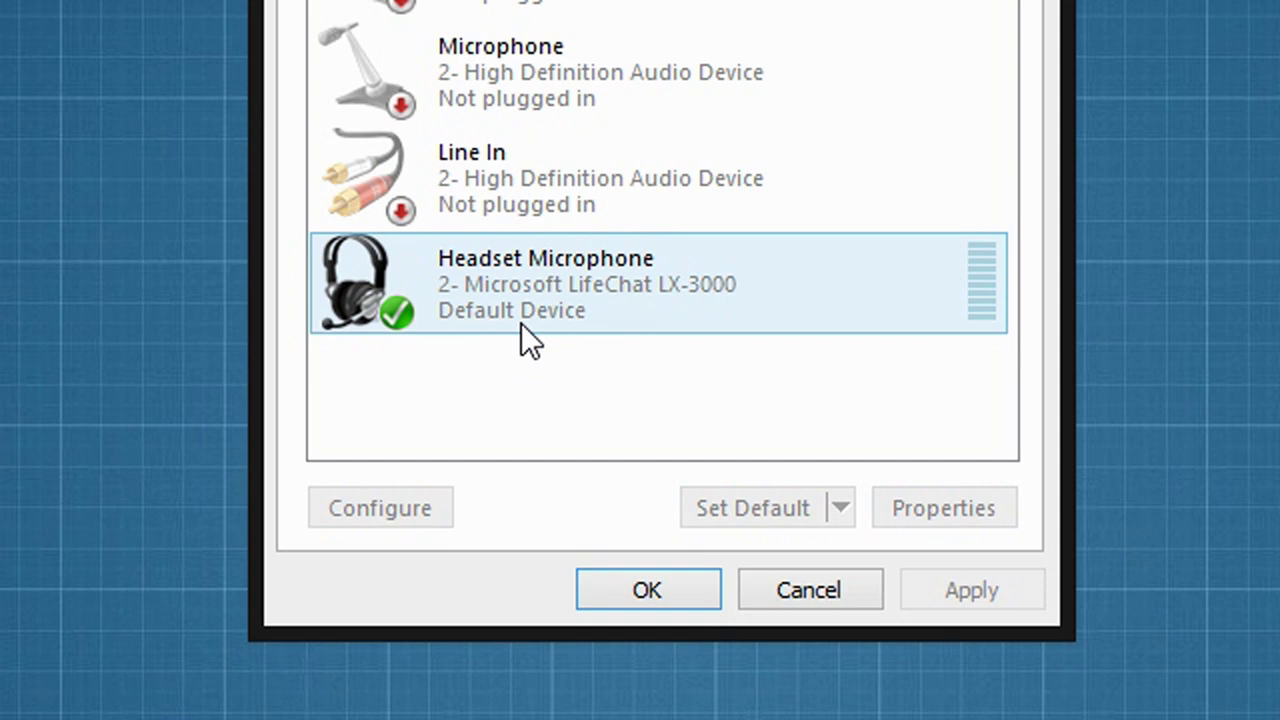
In Headset Microphone properties, raise the Levels slider to 100 and review the Custom tab.
right_click(547, 295)
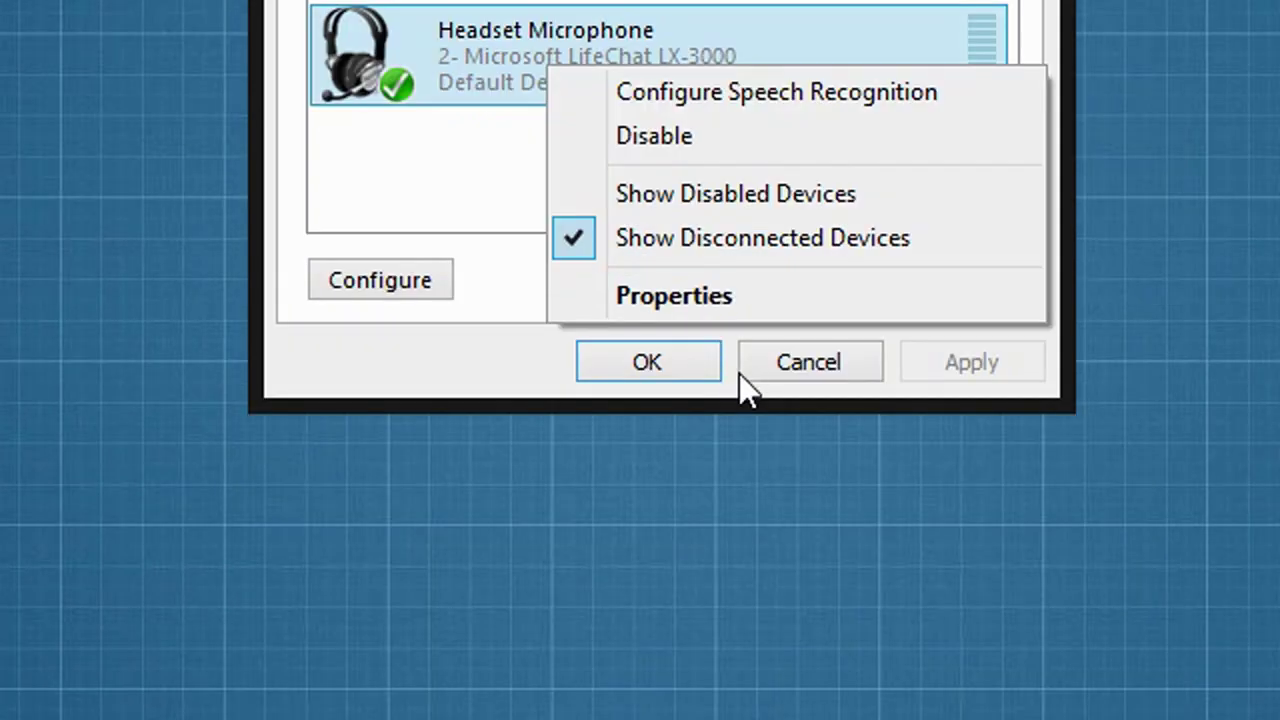
click(741, 315)
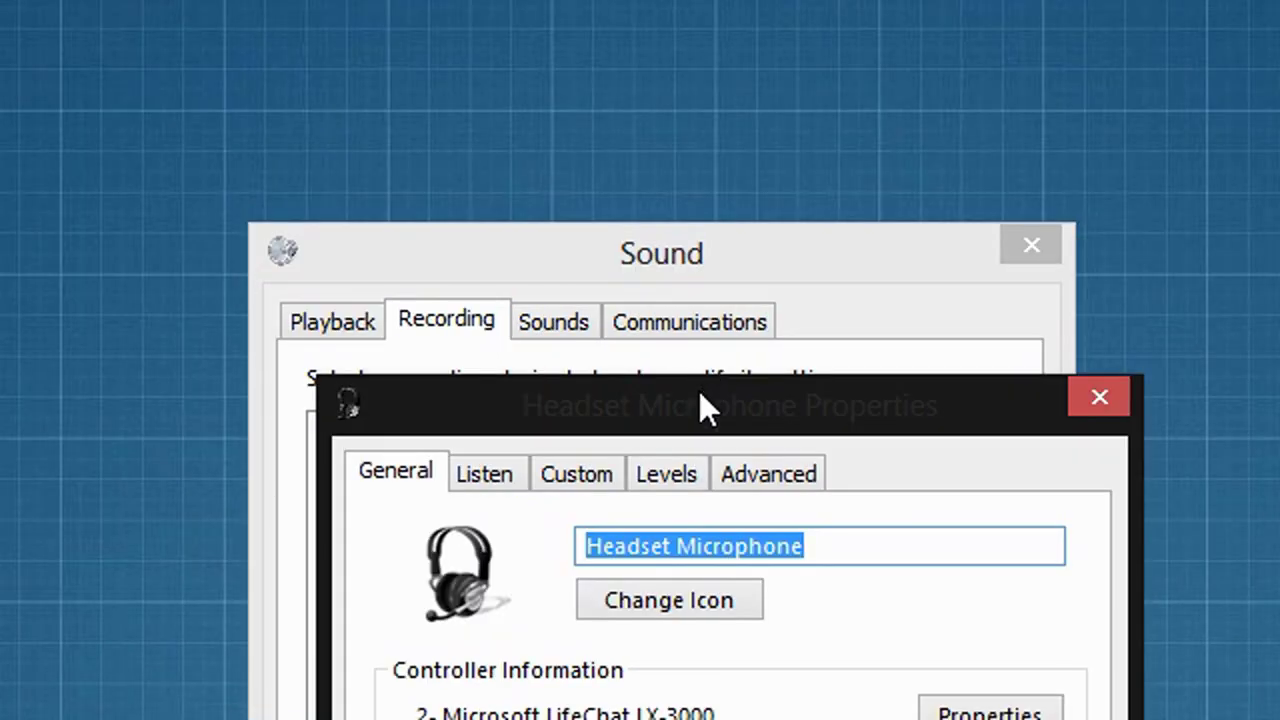
drag(699, 391, 595, 263)
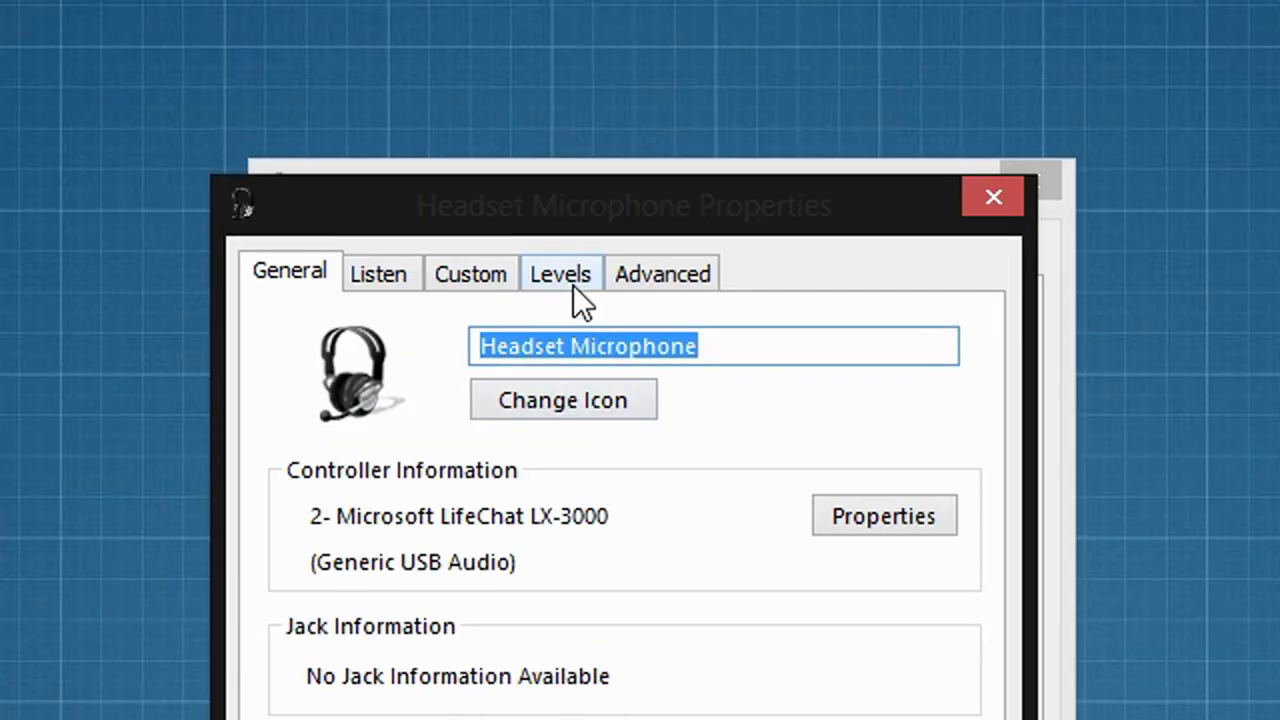
click(562, 277)
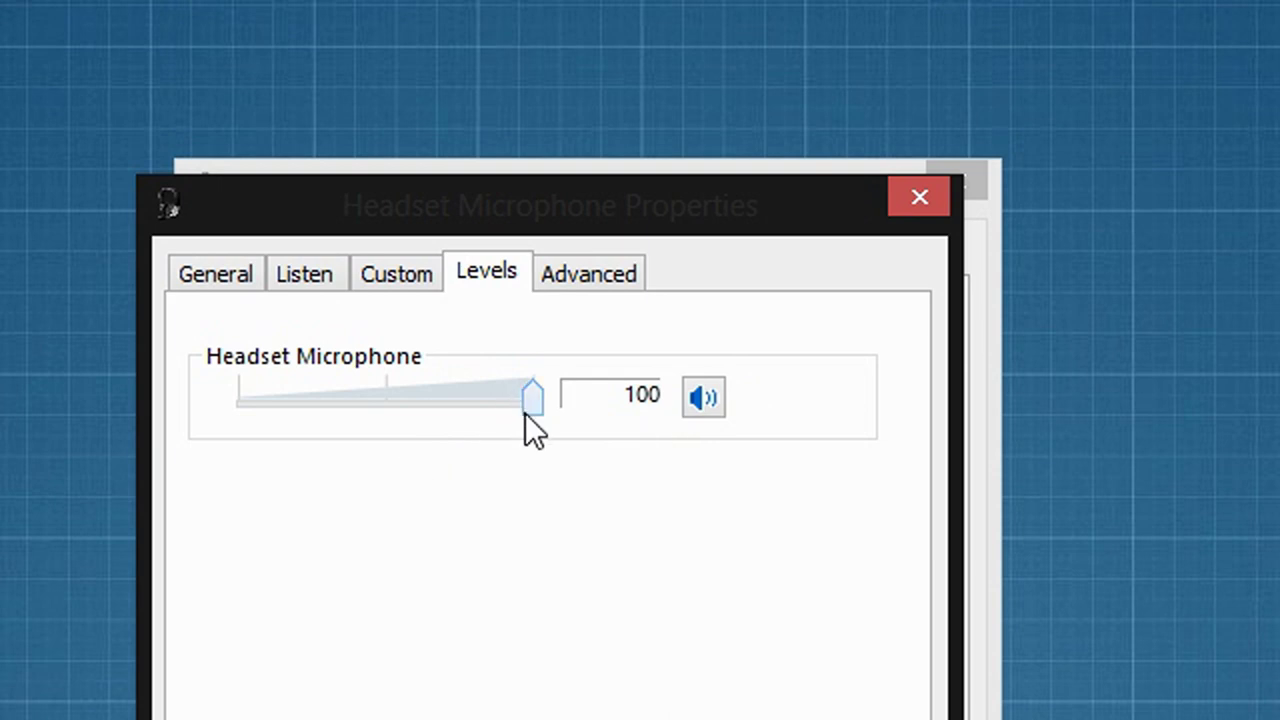
mouse_move(525, 413)
mouse_down()
mouse_move(449, 417)
mouse_move(549, 409)
mouse_up()
click(421, 290)
drag(429, 195, 831, 129)
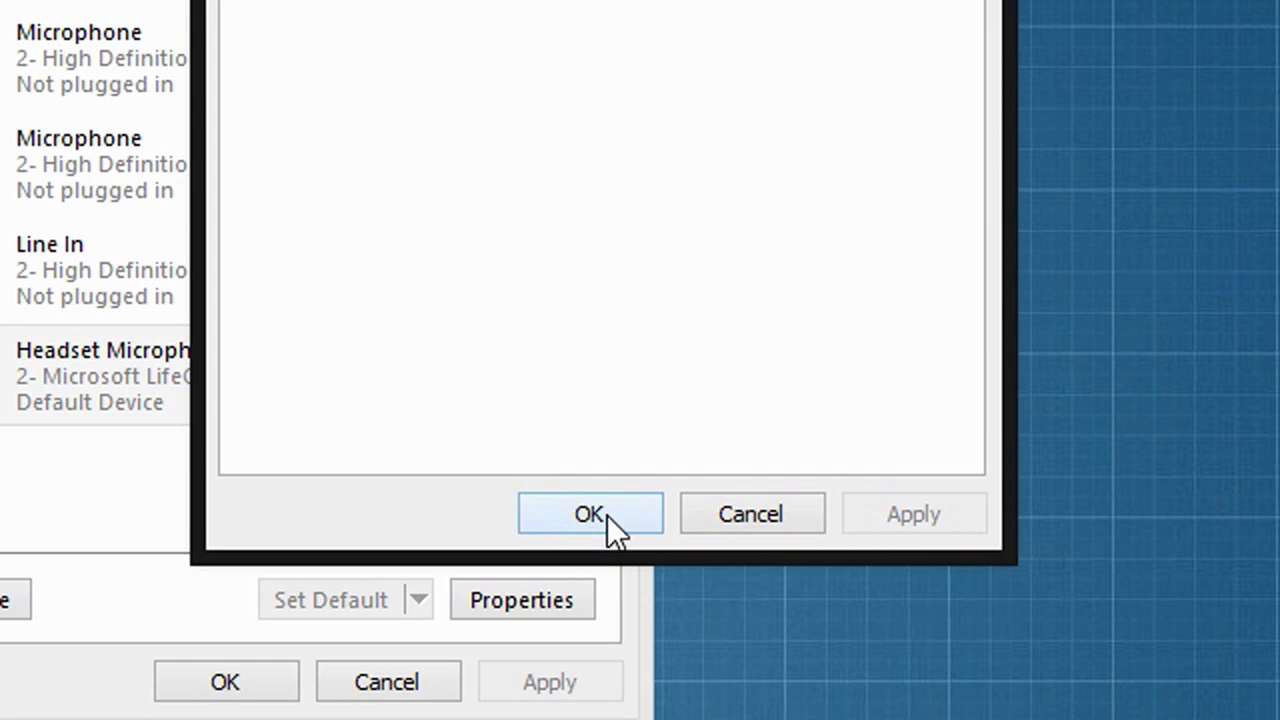
Confirm the headset microphone properties with OK.
click(607, 515)
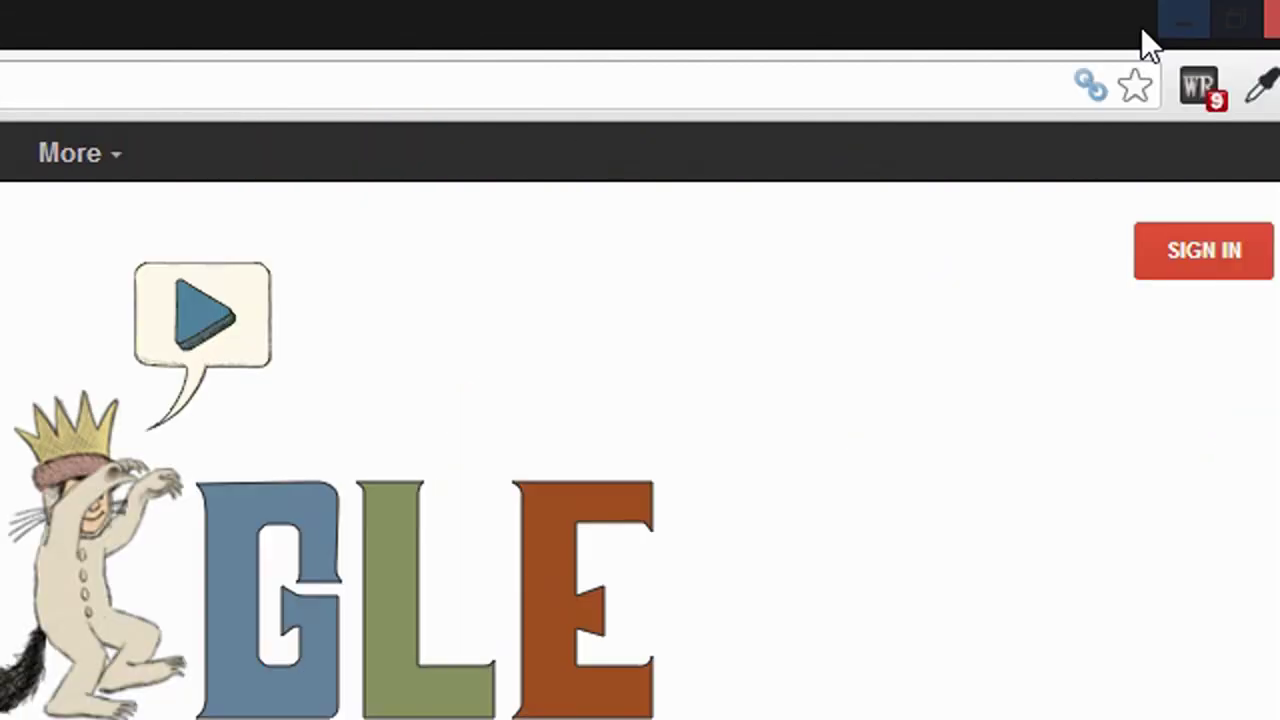
Restore Chrome to a smaller window, reposition it, and confirm the Sound dialog with OK.
click(1156, 22)
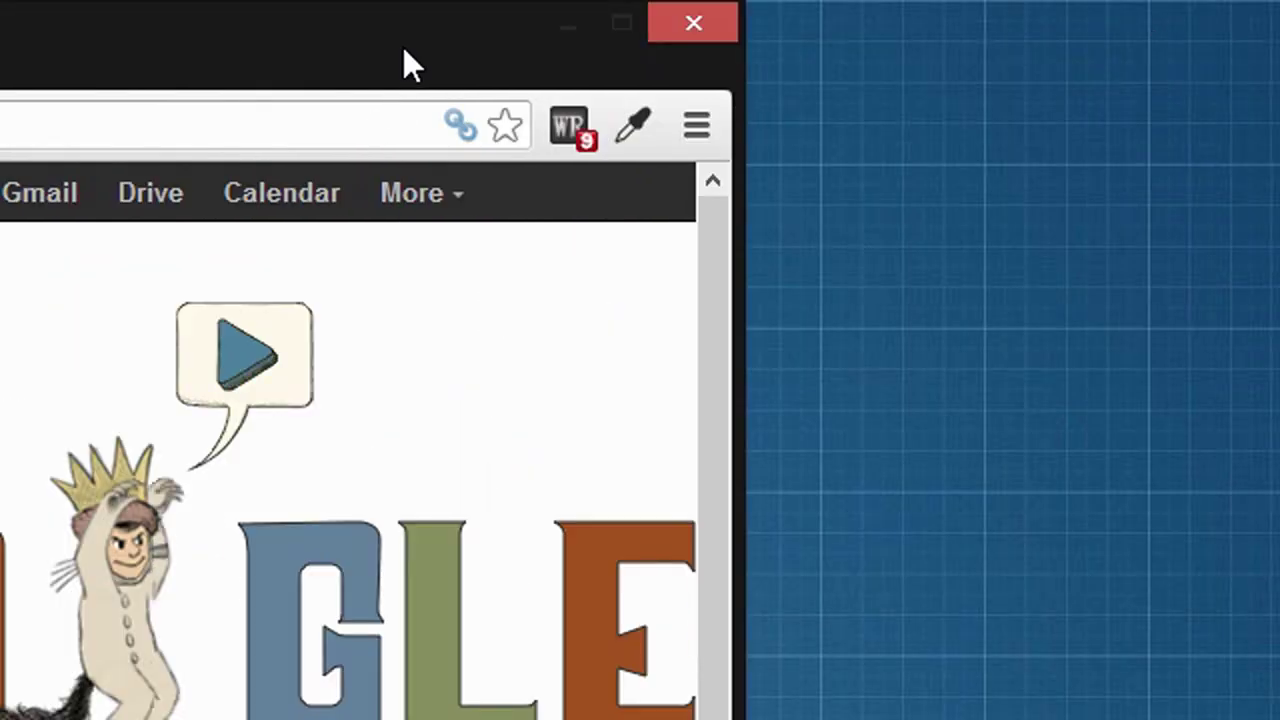
drag(403, 60, 477, 14)
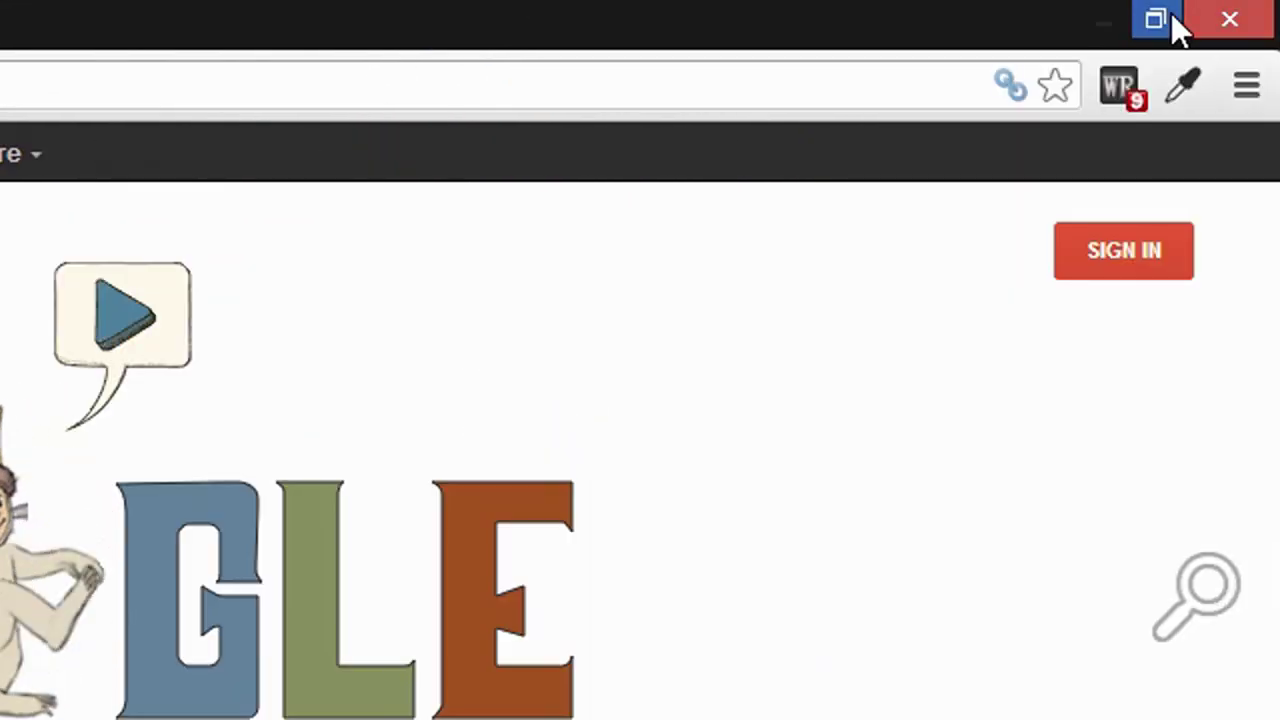
click(1170, 14)
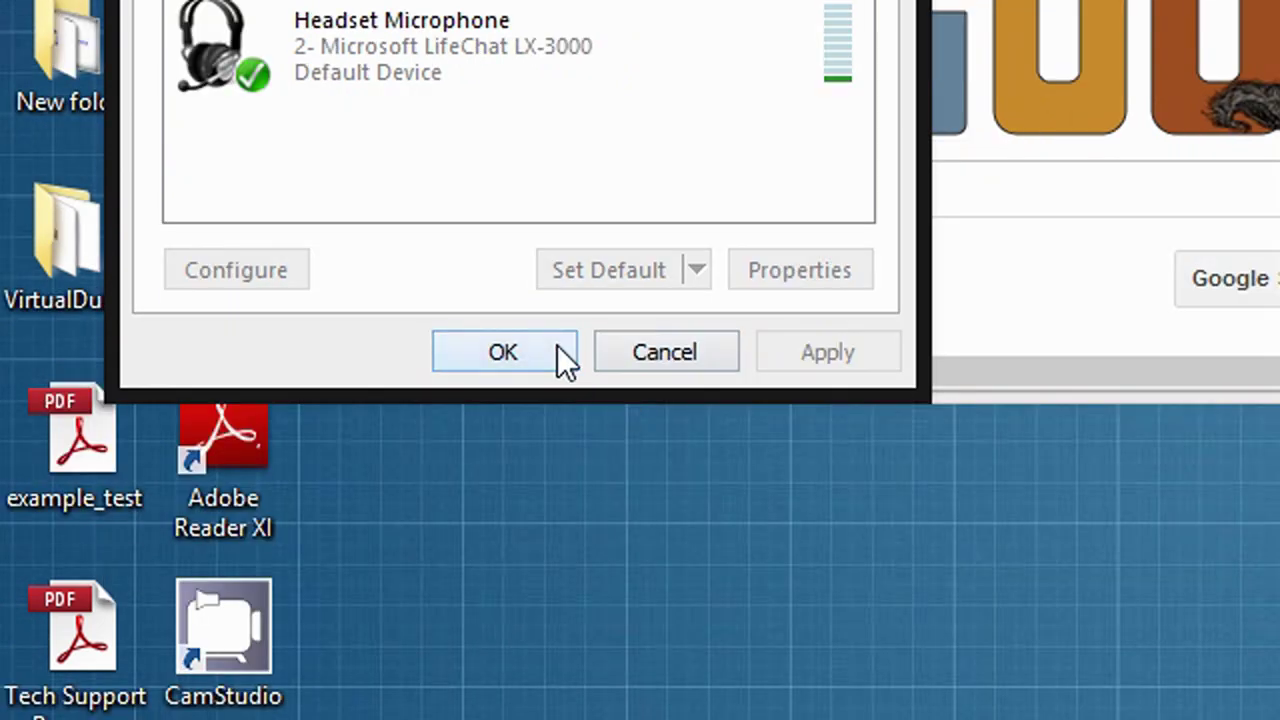
click(557, 347)
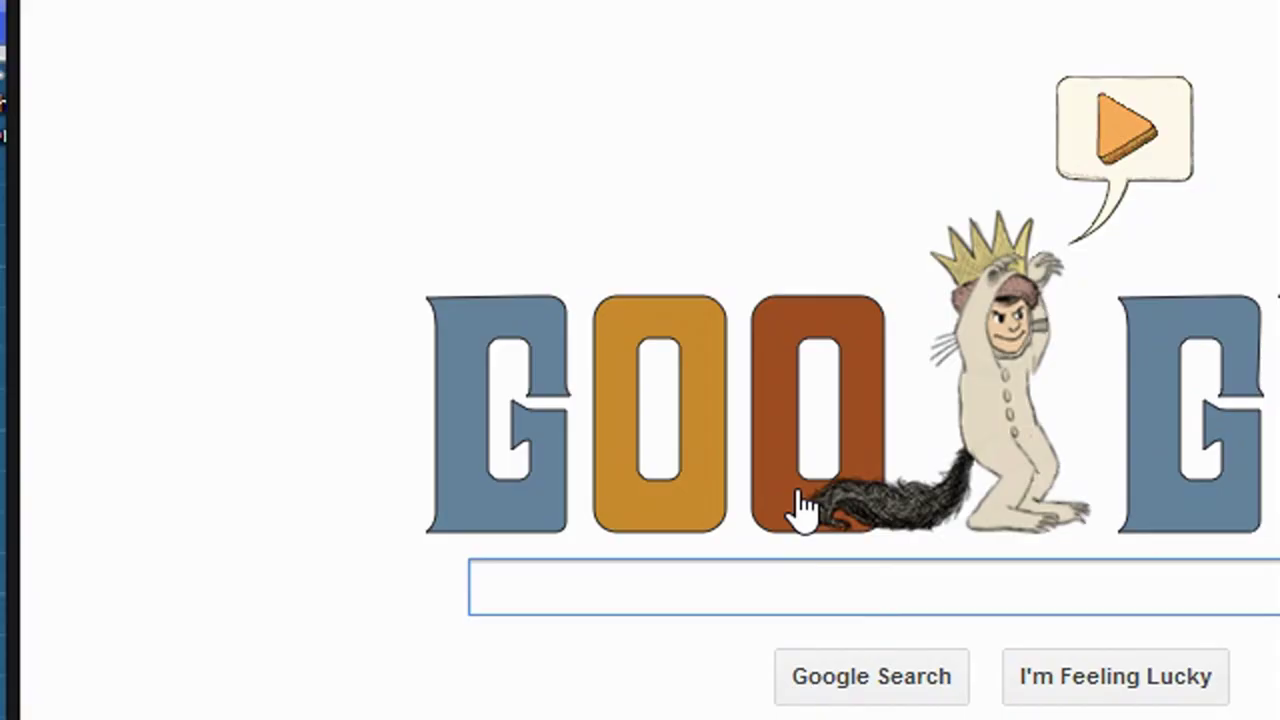
Search Google for 'microsoft lifechat lx 3000 drivers download', correcting the misspelled 'lifecaht'.
text(mi)
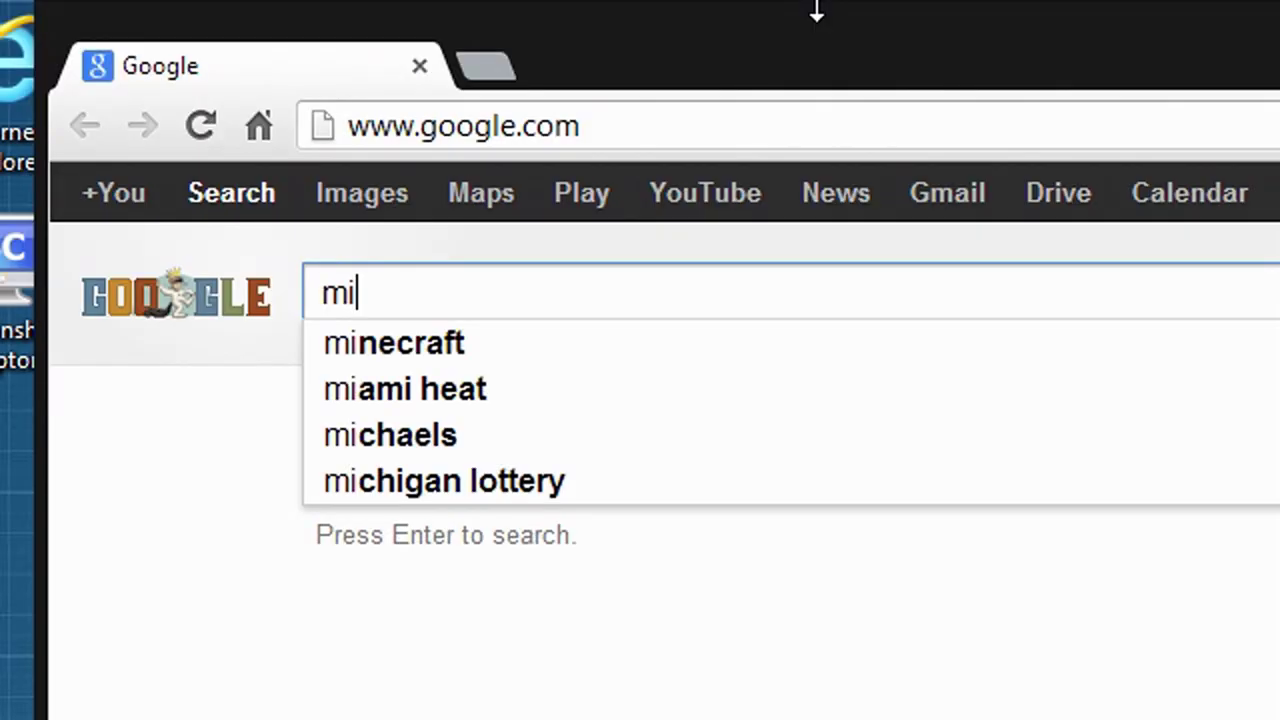
text(crosft li)
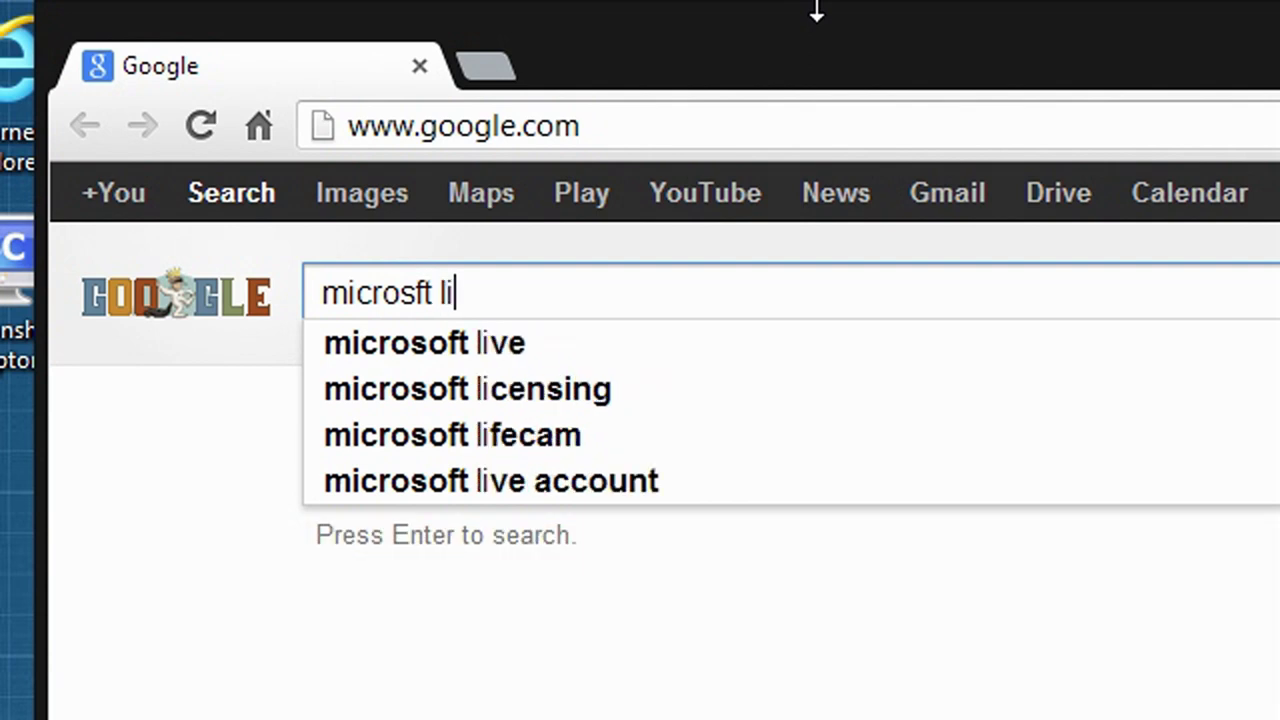
text(fecaht lx )
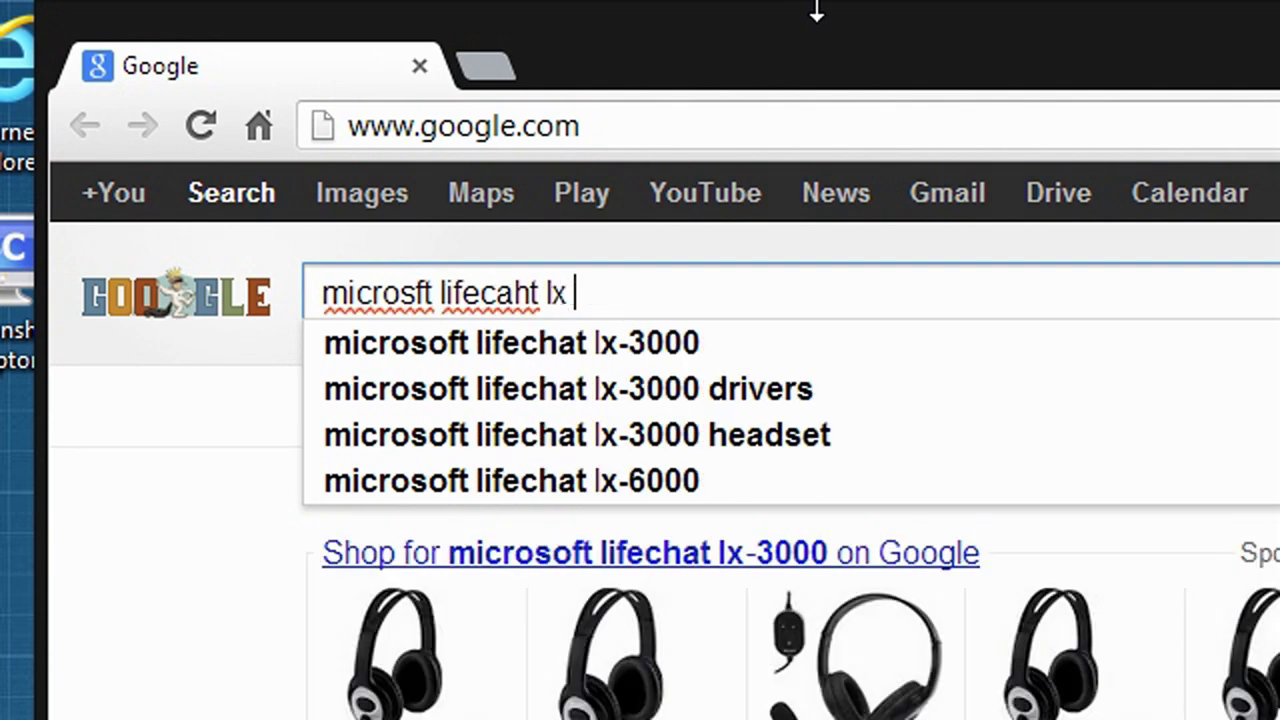
text(3000 )
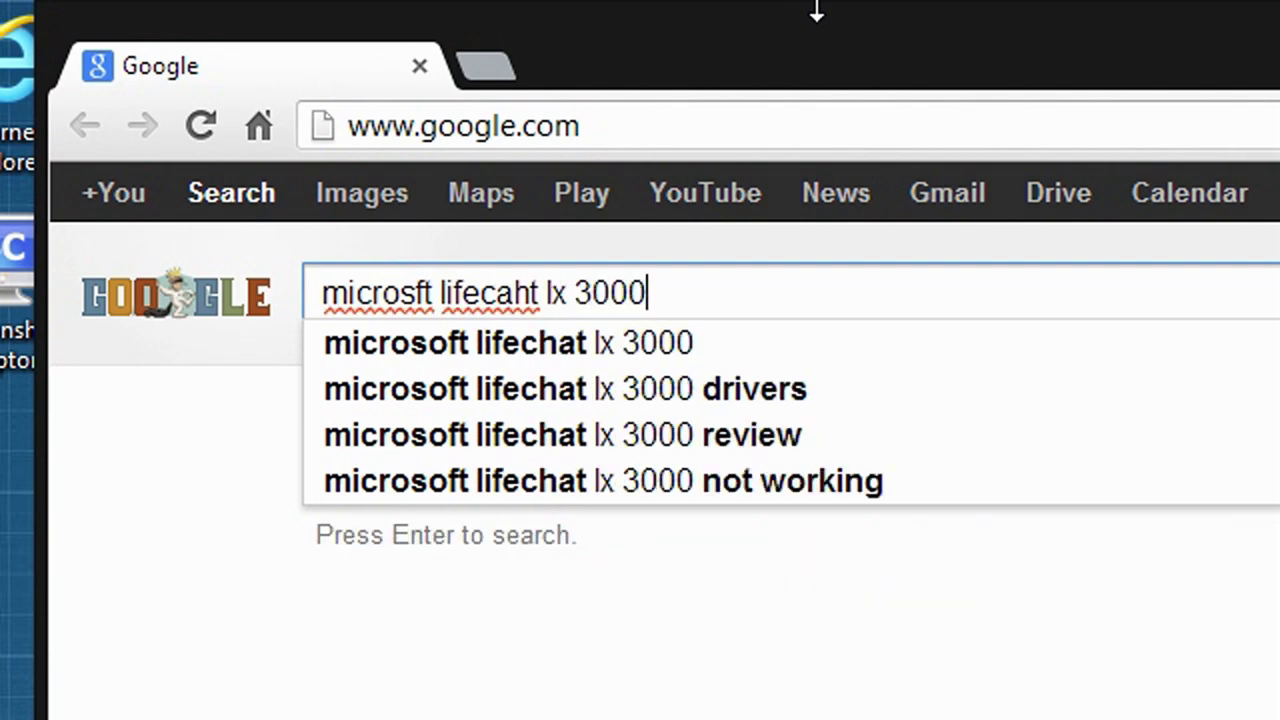
text(drivers )
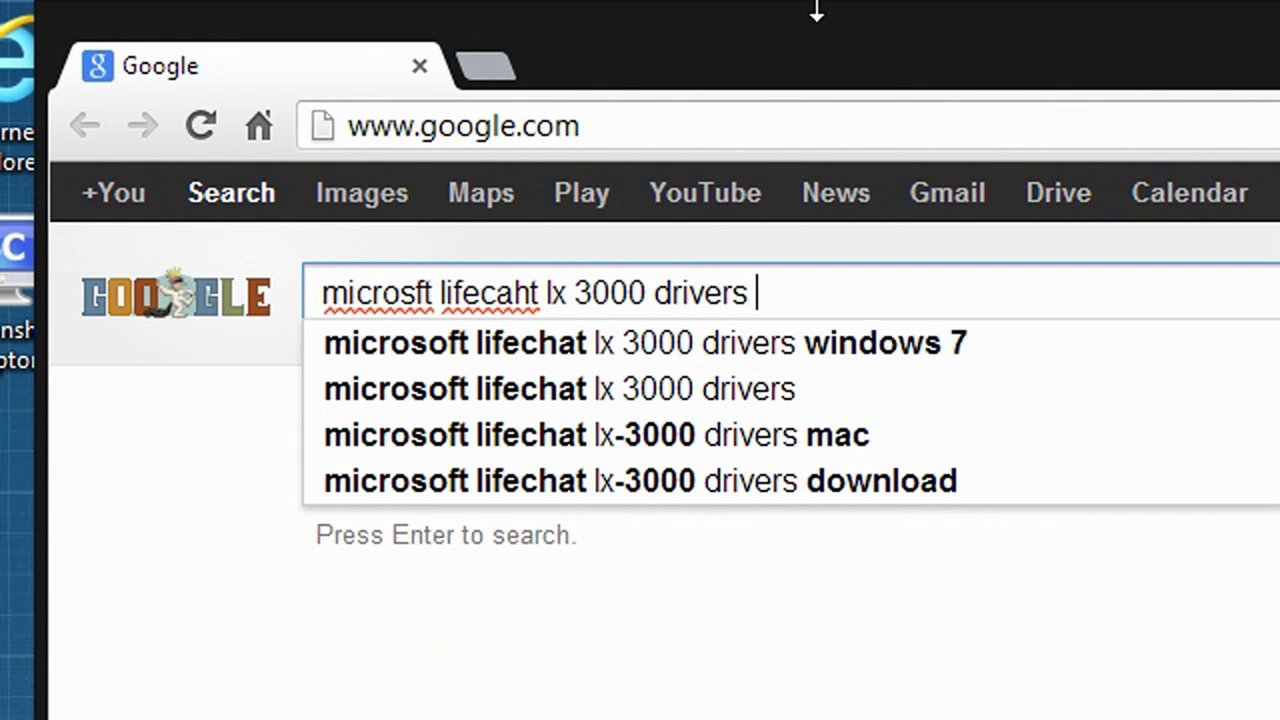
text(downloa)
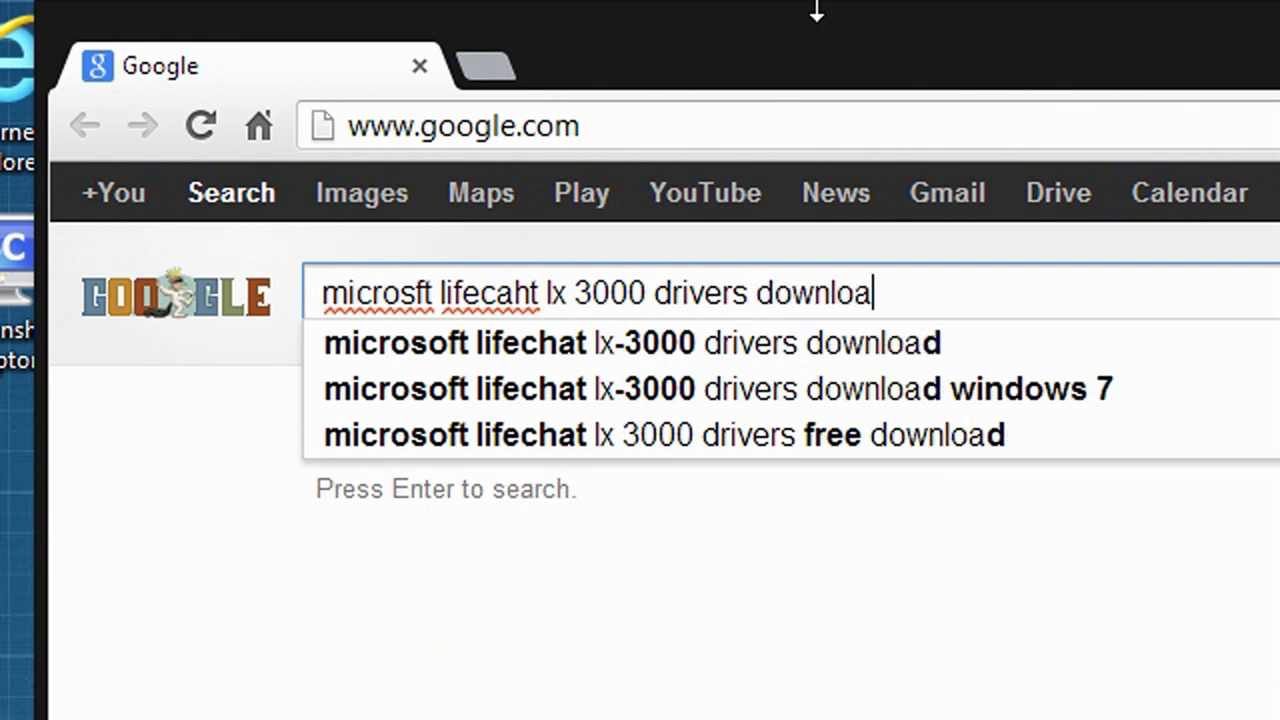
text(d)
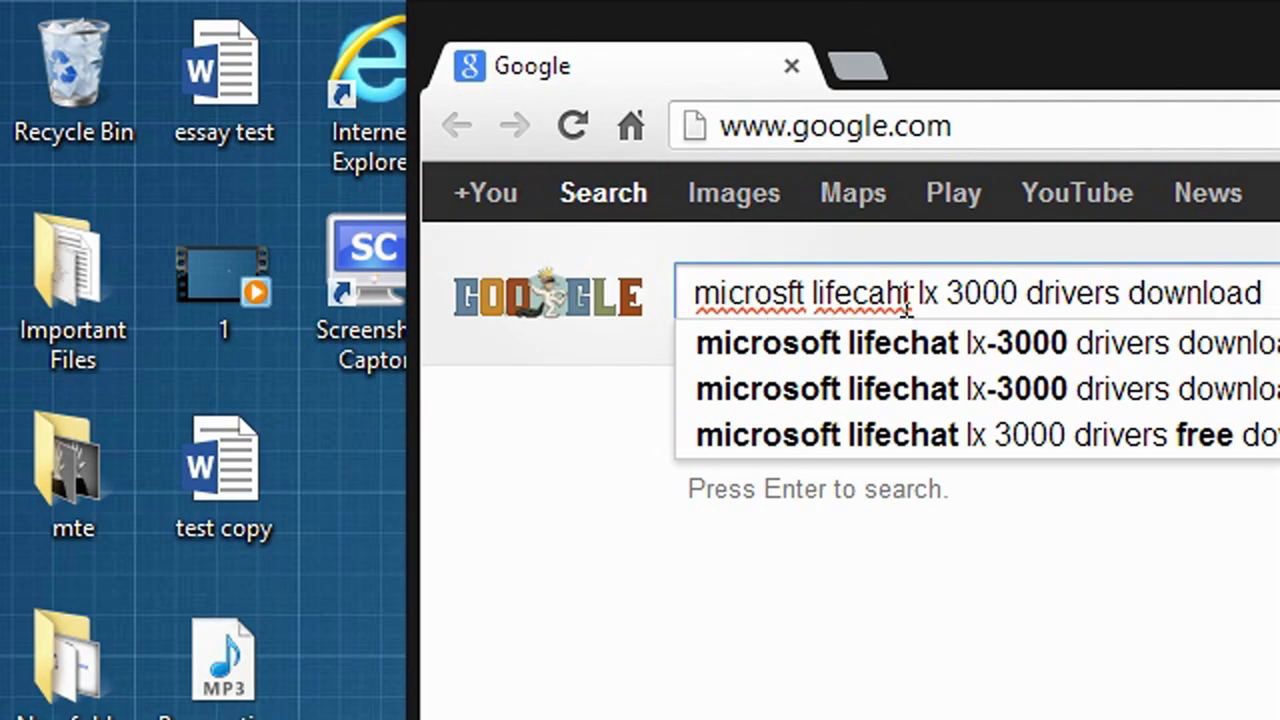
click(916, 294)
click(947, 294)
click(912, 294)
key(BackSpace)
key(BackSpace)
key(BackSpace)
text(h)
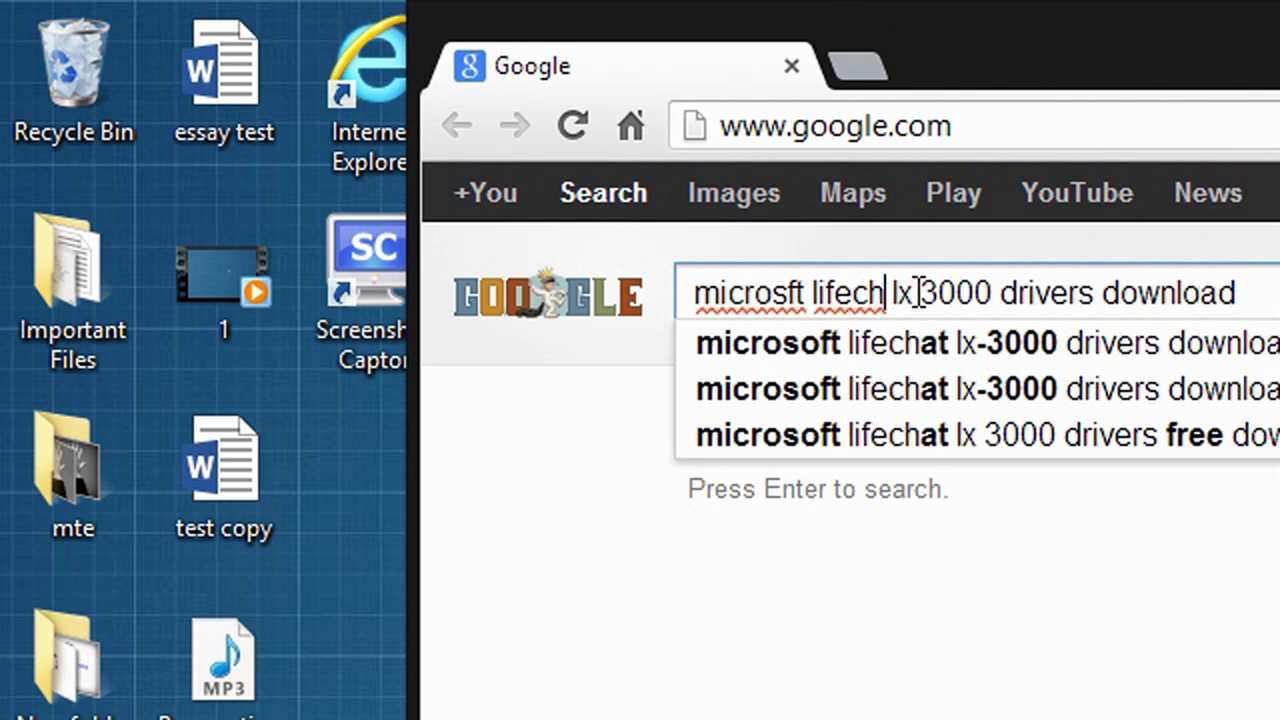
text(at)
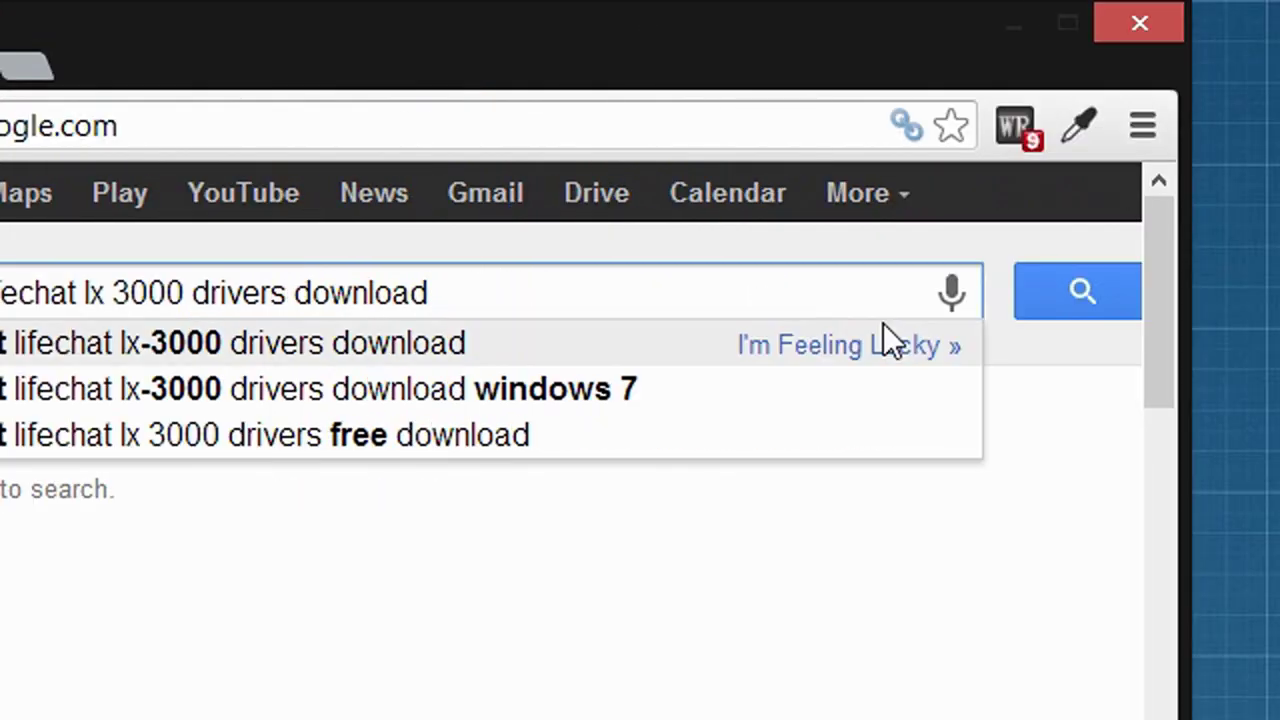
click(1045, 305)
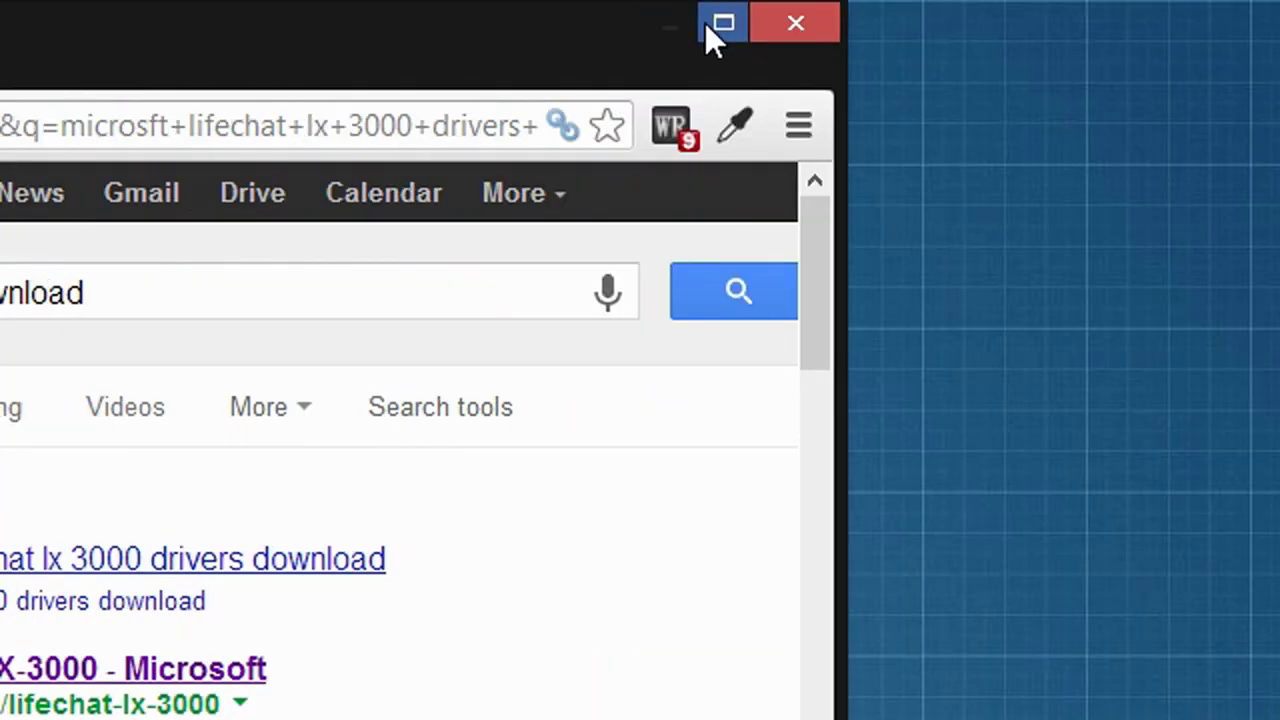
Maximize the Chrome window showing the search results.
click(707, 24)
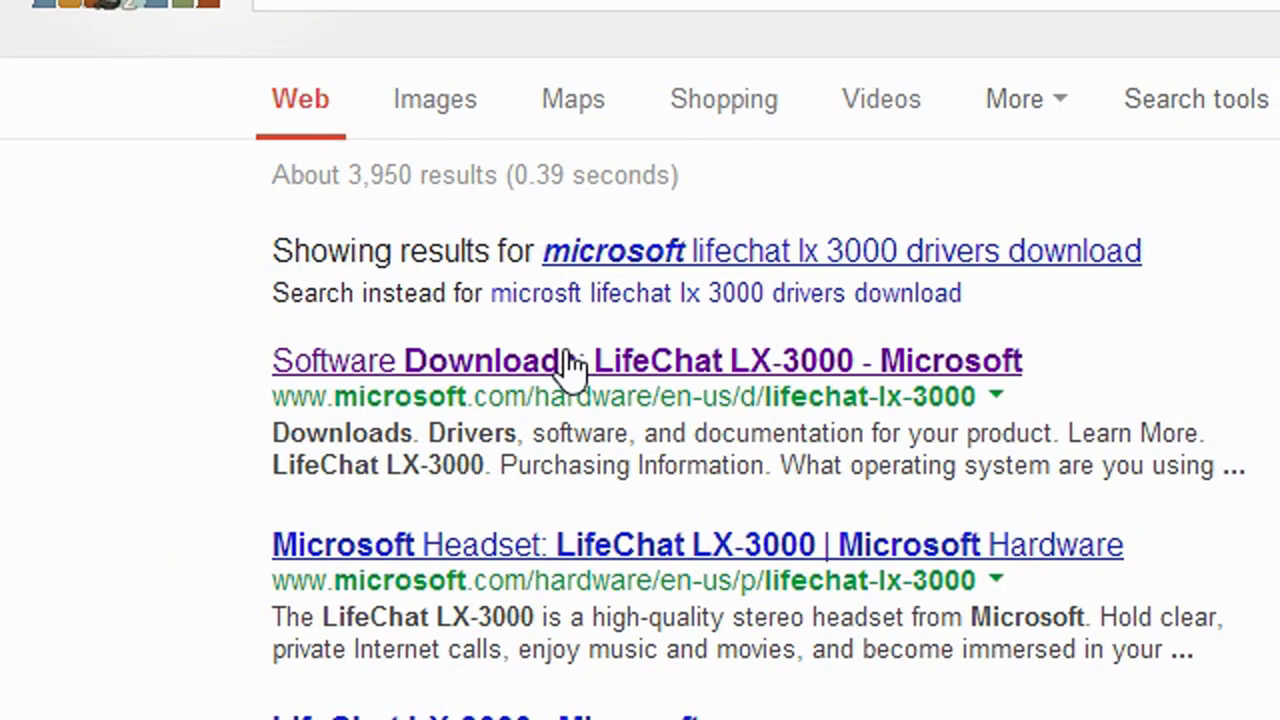
Open the Hardware Downloads: LifeChat LX-3000 result and select Windows 7 (32-bit and 64-bit).
click(573, 362)
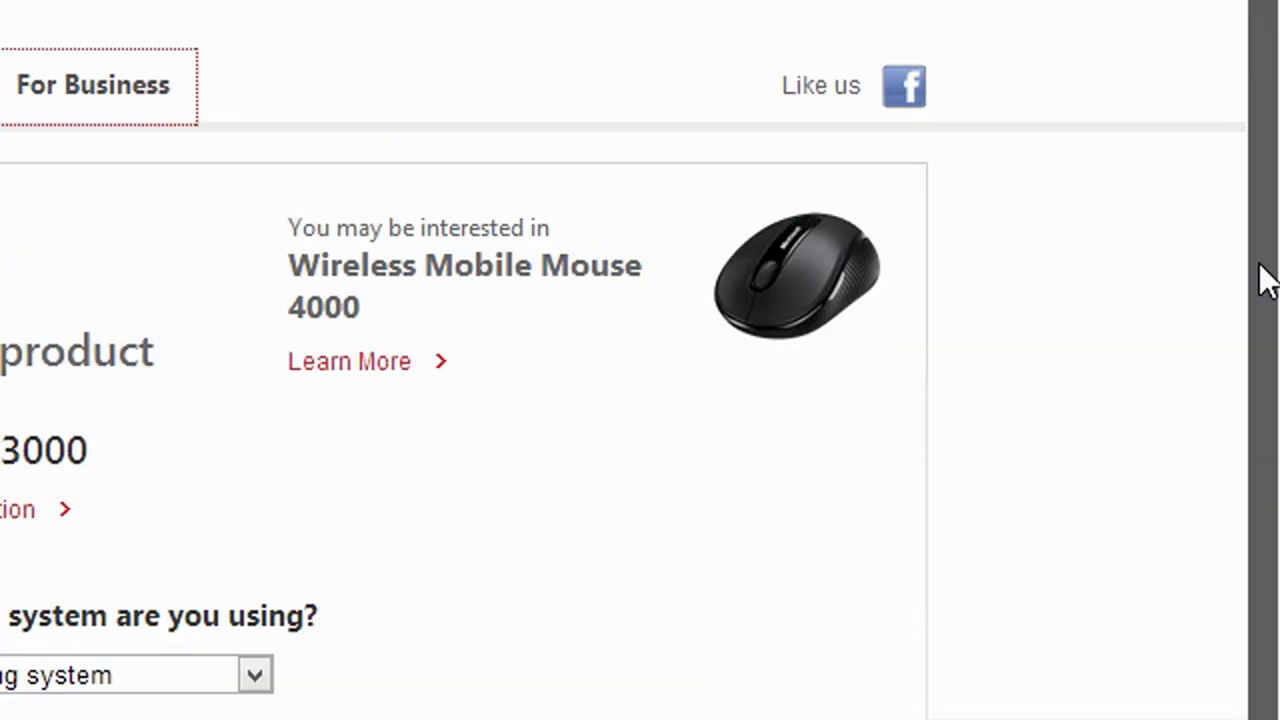
click(499, 445)
click(462, 515)
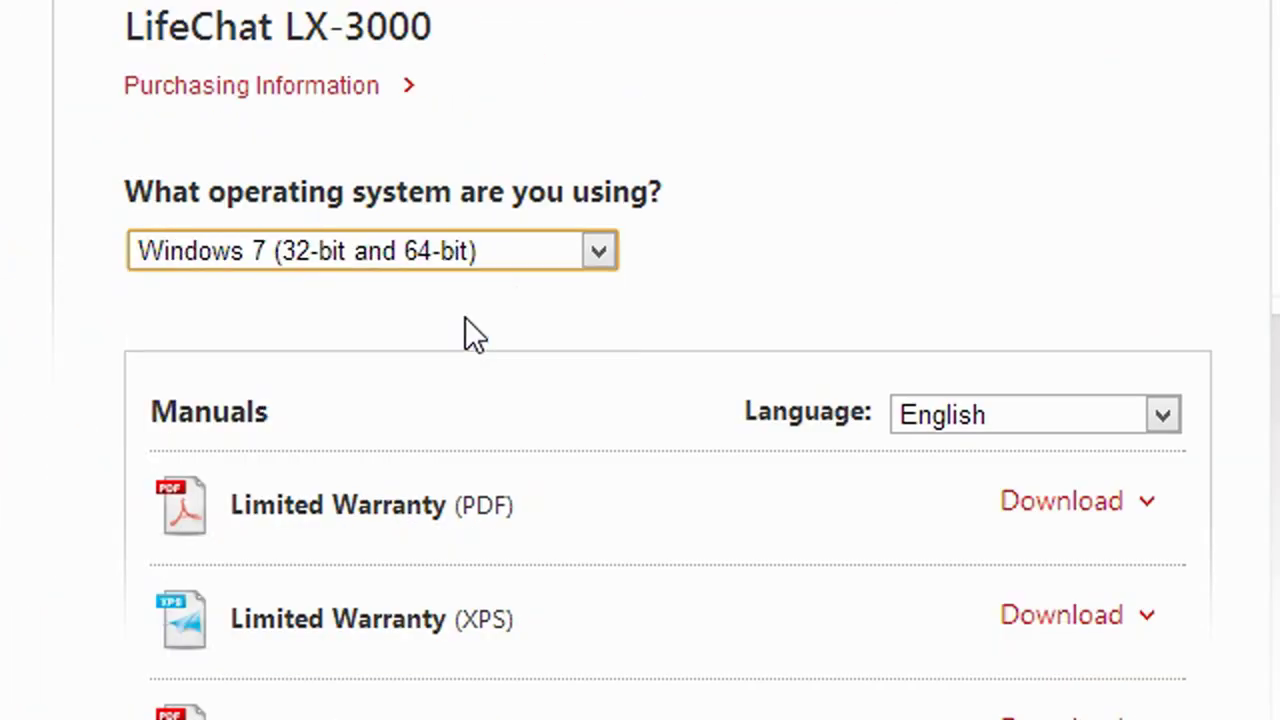